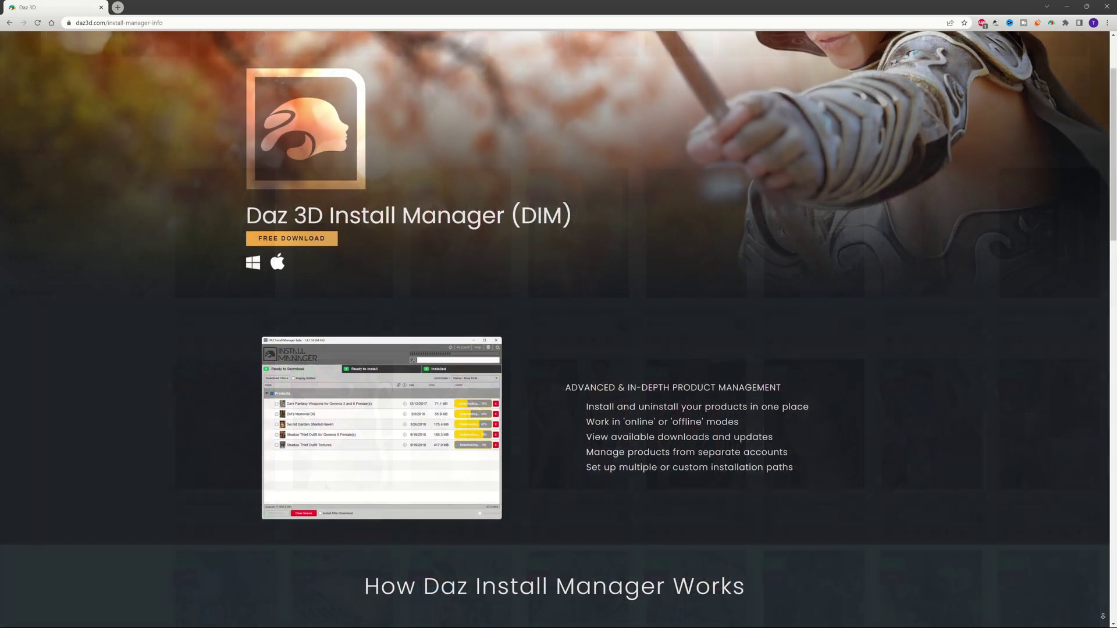
scroll(559, 326, down, 1)
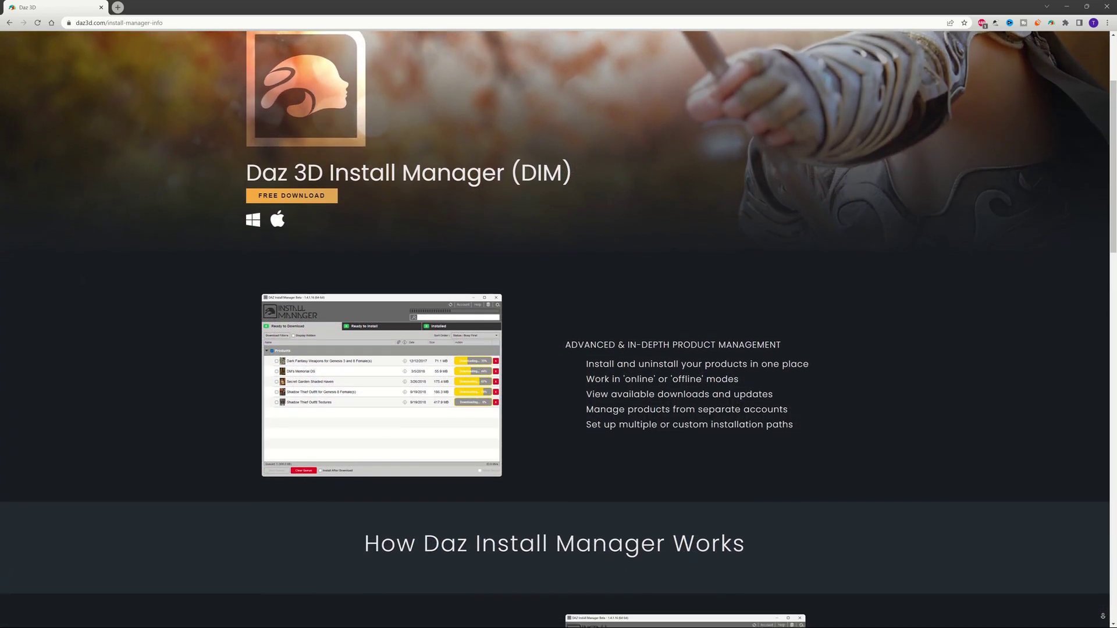
scroll(558, 325, down, 1)
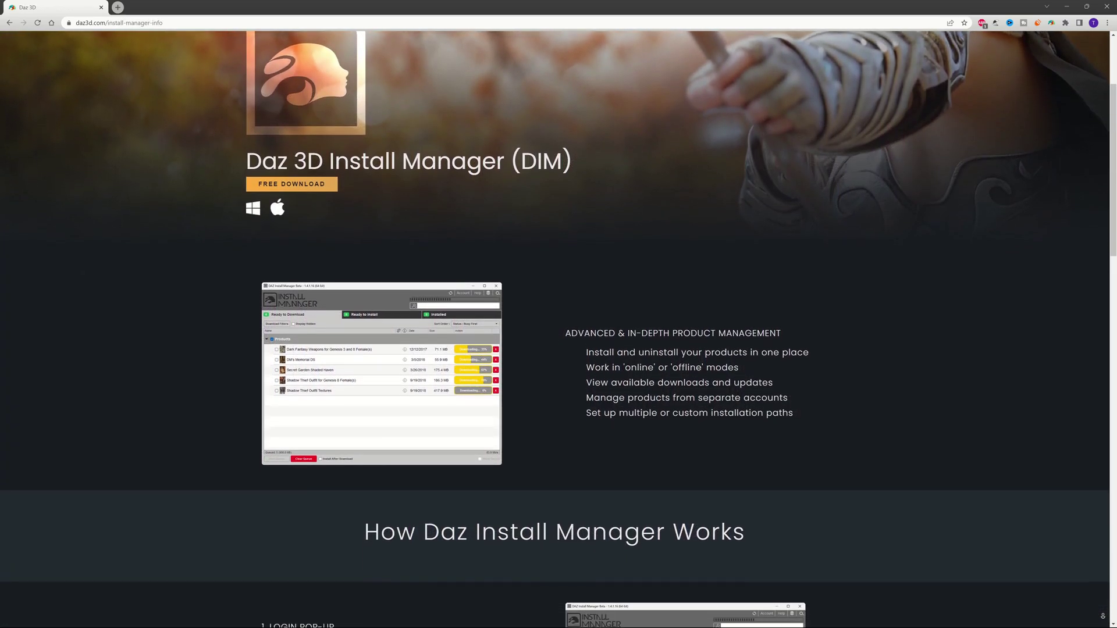
scroll(558, 326, down, 1)
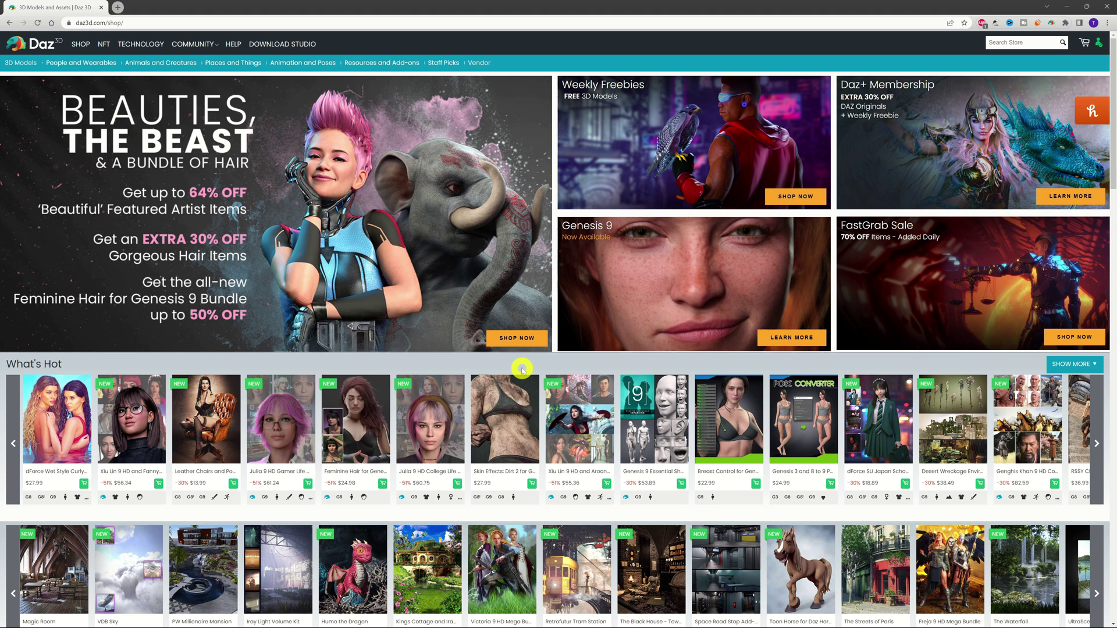
Open the Daz 3D account page and download the free Daz 3D Install Manager from there.
click(1099, 45)
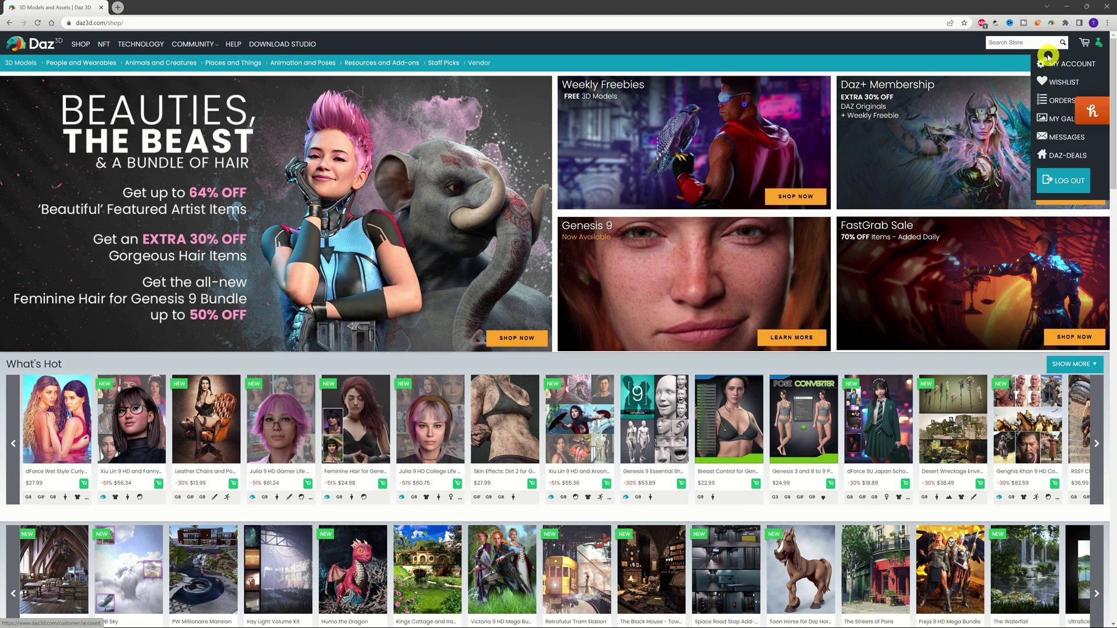
click(1072, 66)
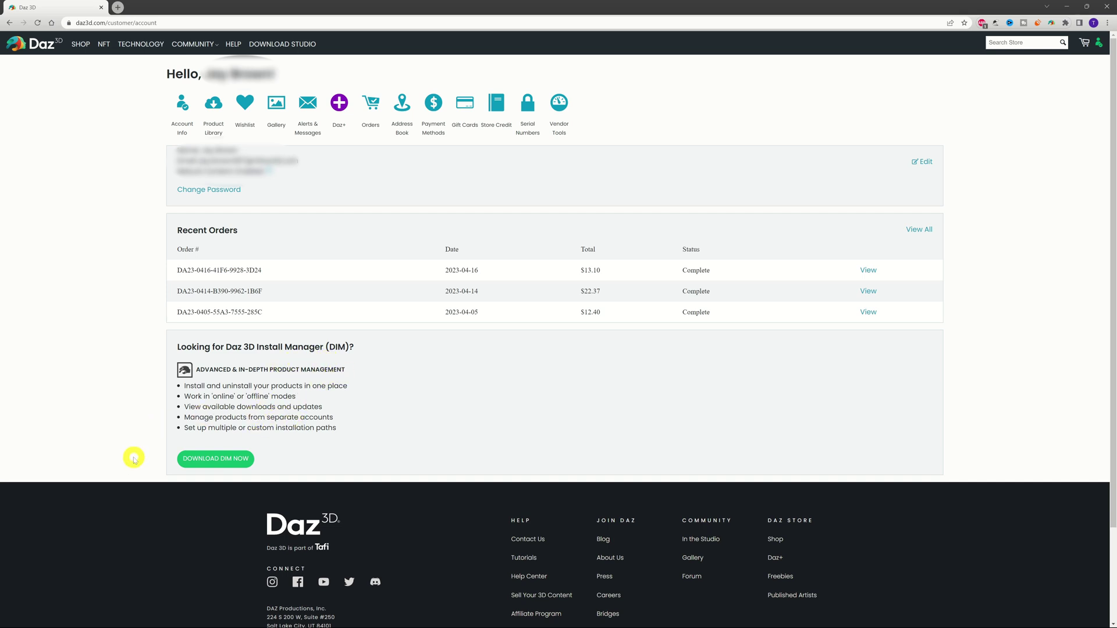
click(226, 460)
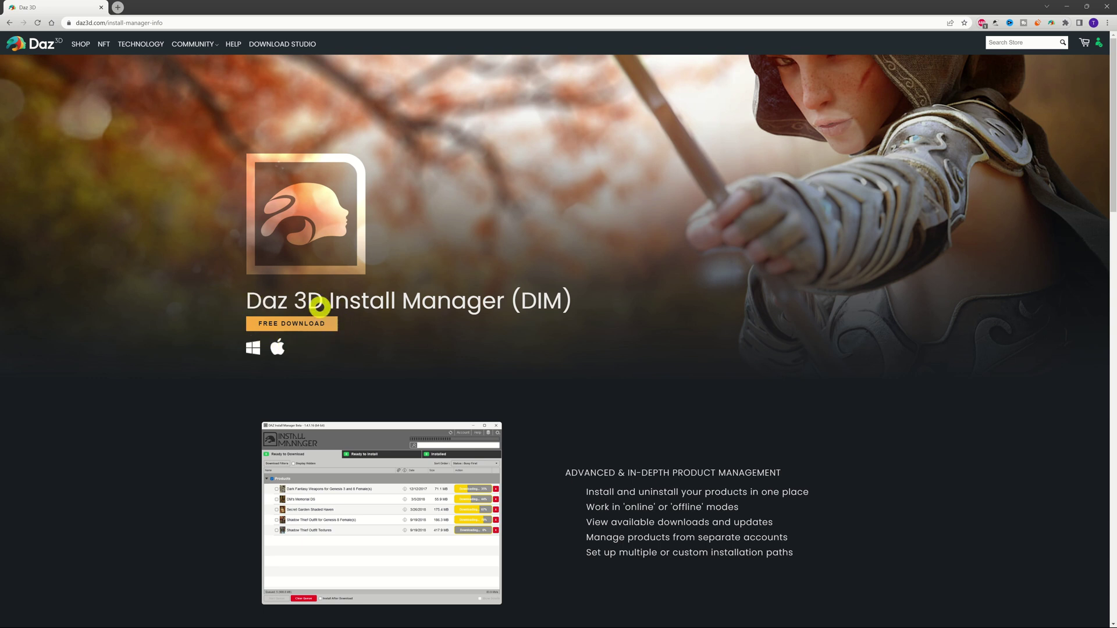
click(295, 335)
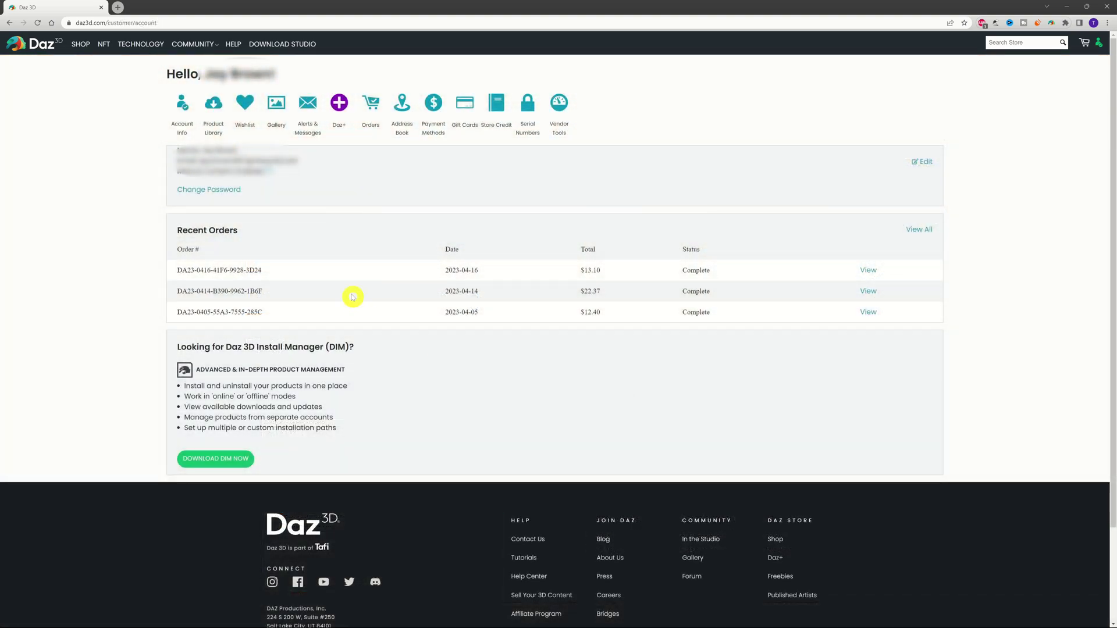
Open MSO Dola HD for Genesis 9 in the account's product library and follow its Install DIM link.
click(209, 110)
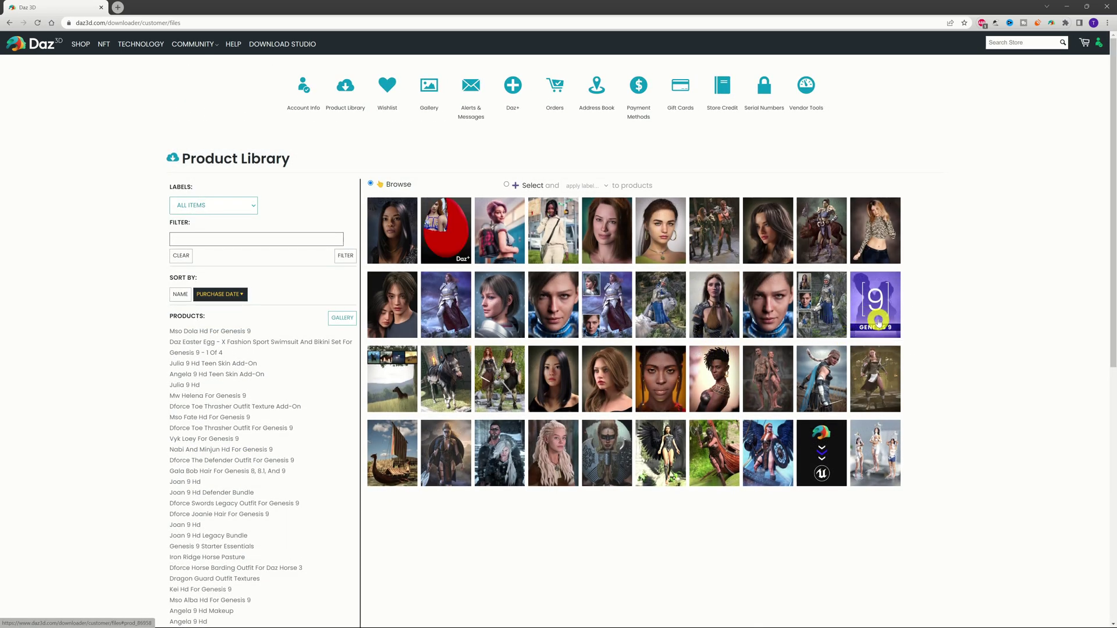
click(411, 249)
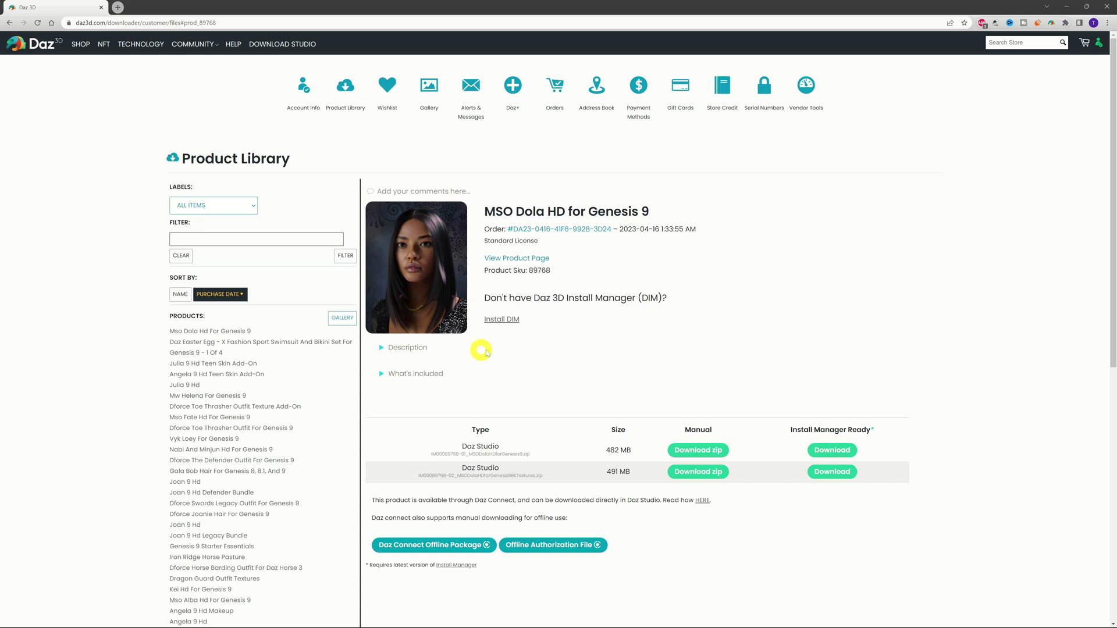
click(509, 325)
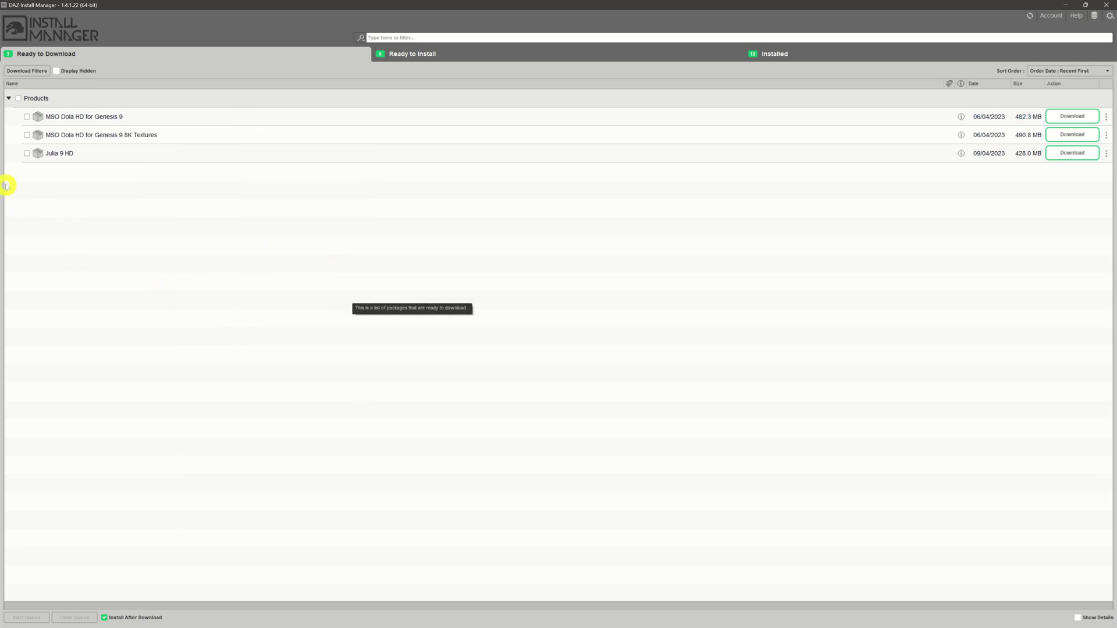
In DAZ Install Manager, download Julia 9 HD with automatic installation and check for it among the installed packages.
click(25, 154)
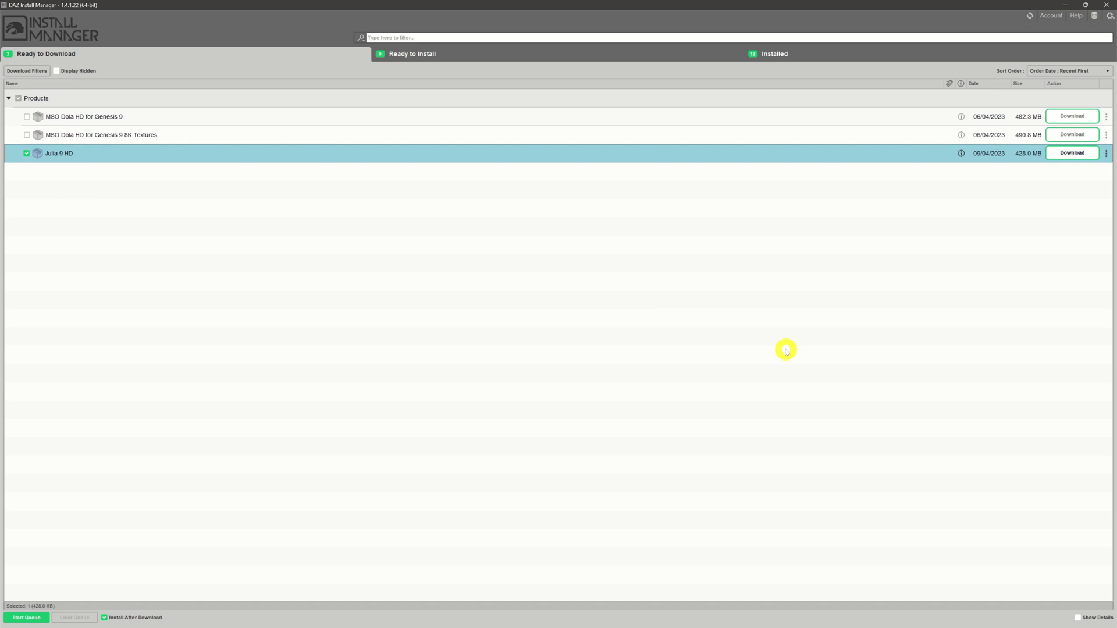
click(1081, 154)
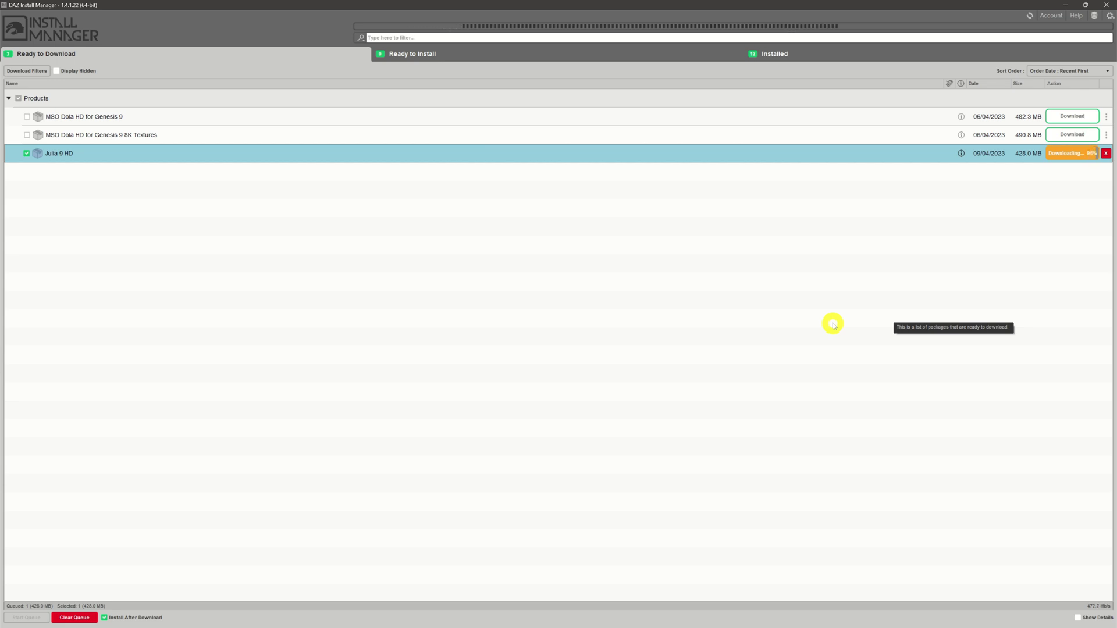
click(534, 52)
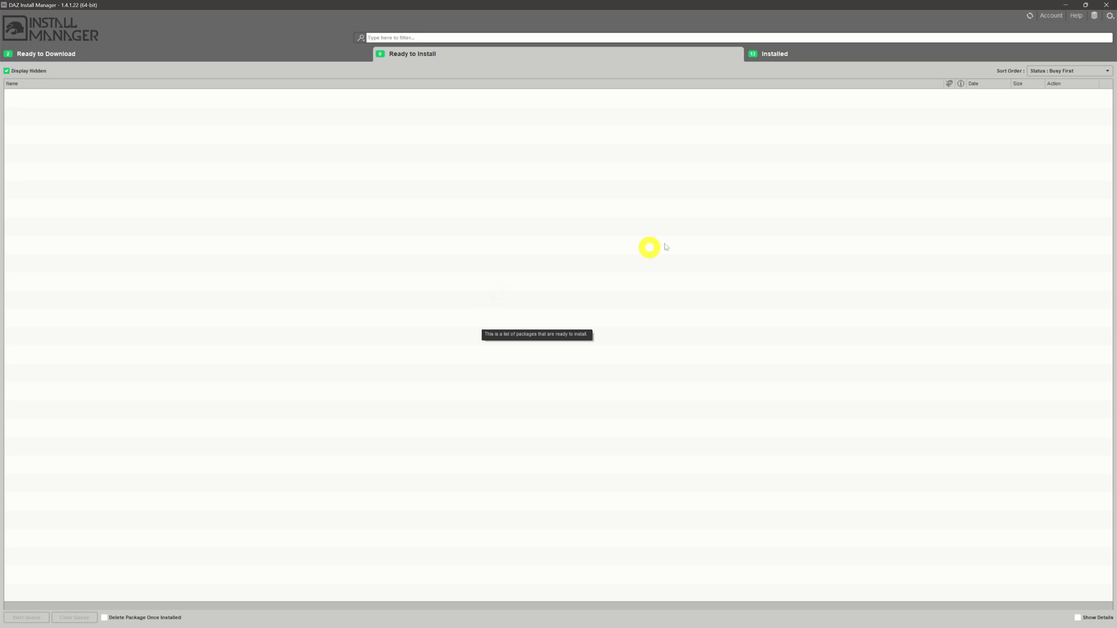
click(823, 55)
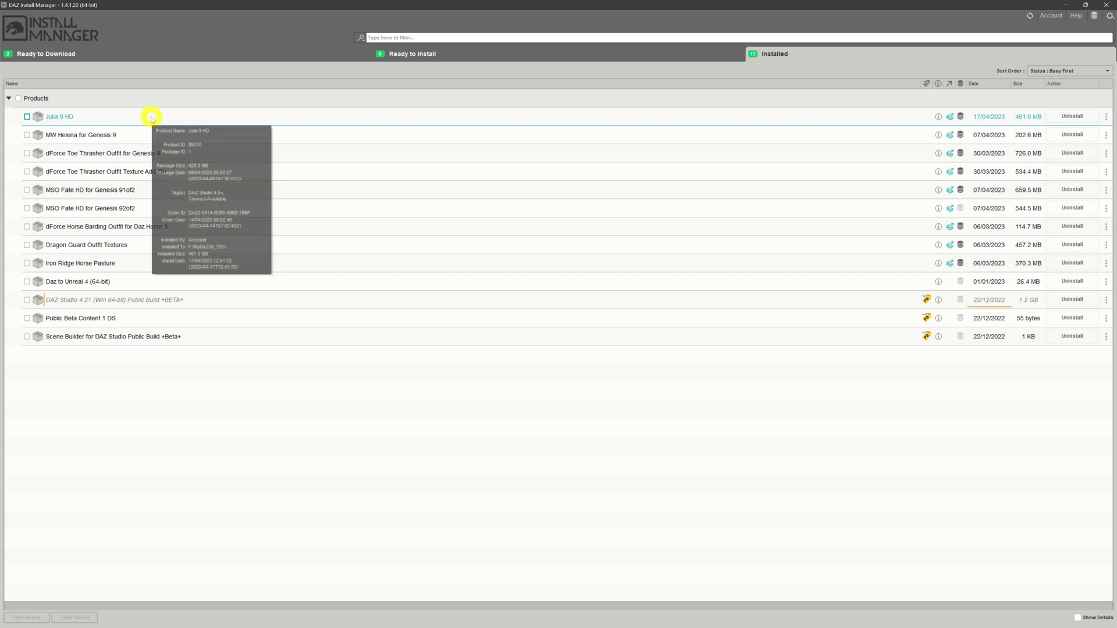
Turn off Install After Download and download MSO Dola HD for Genesis 9.
click(449, 53)
click(187, 60)
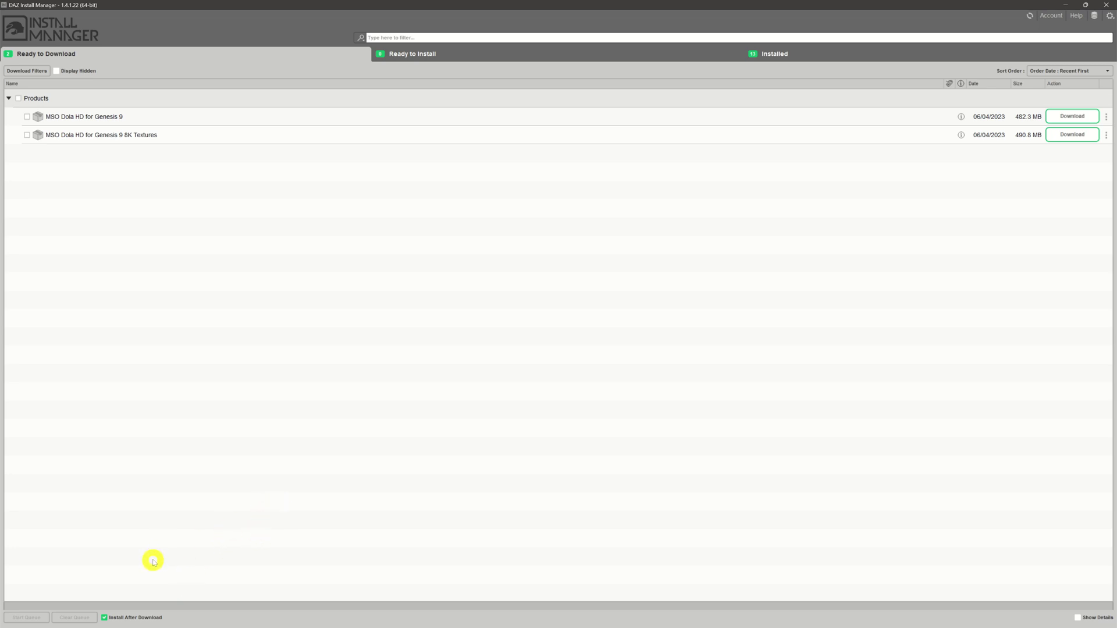
click(105, 617)
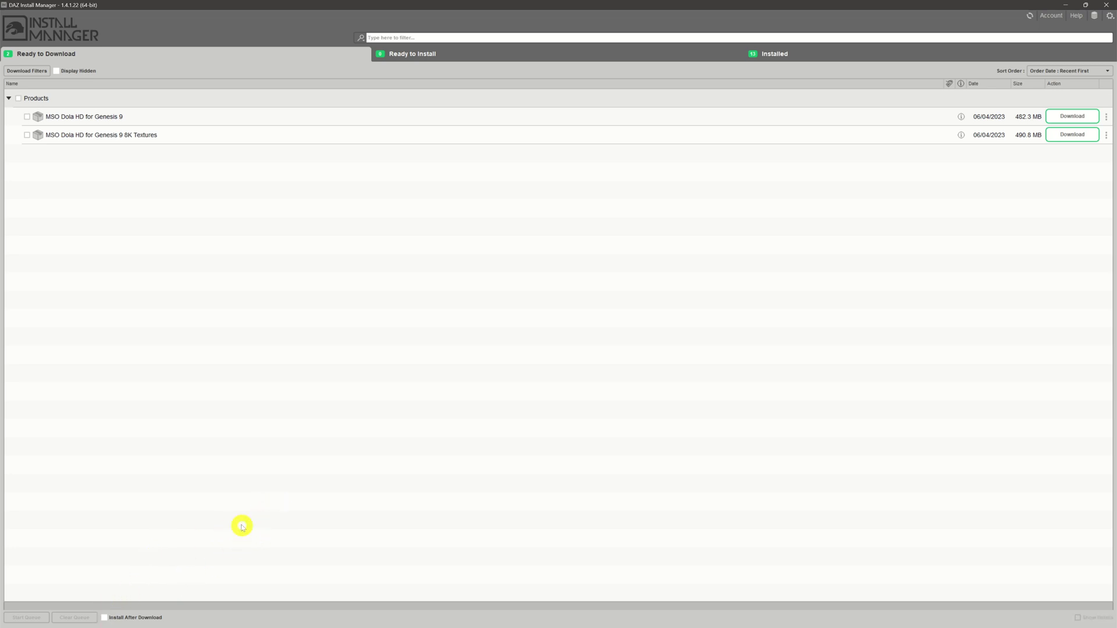
click(26, 116)
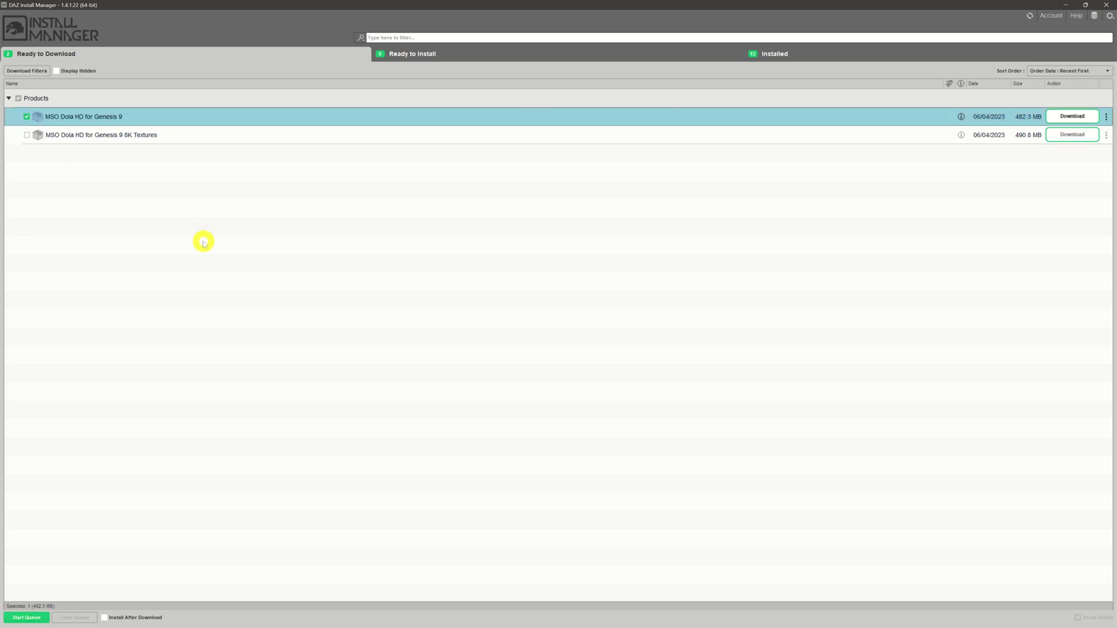
click(1076, 116)
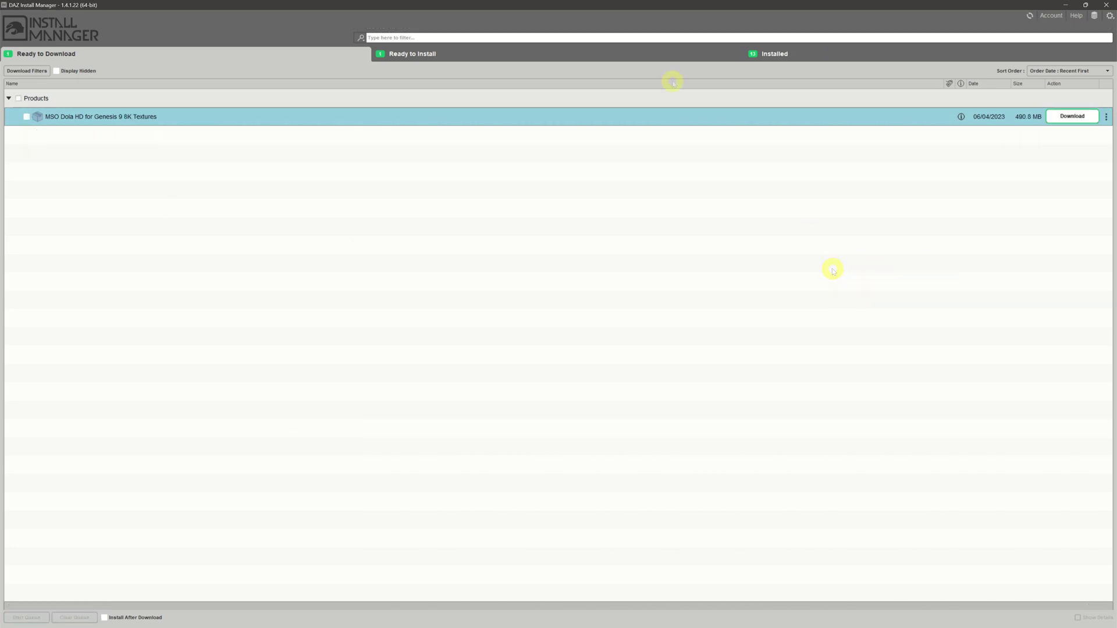
Install the downloaded MSO Dola HD for Genesis 9 package from the packages ready to install.
click(495, 58)
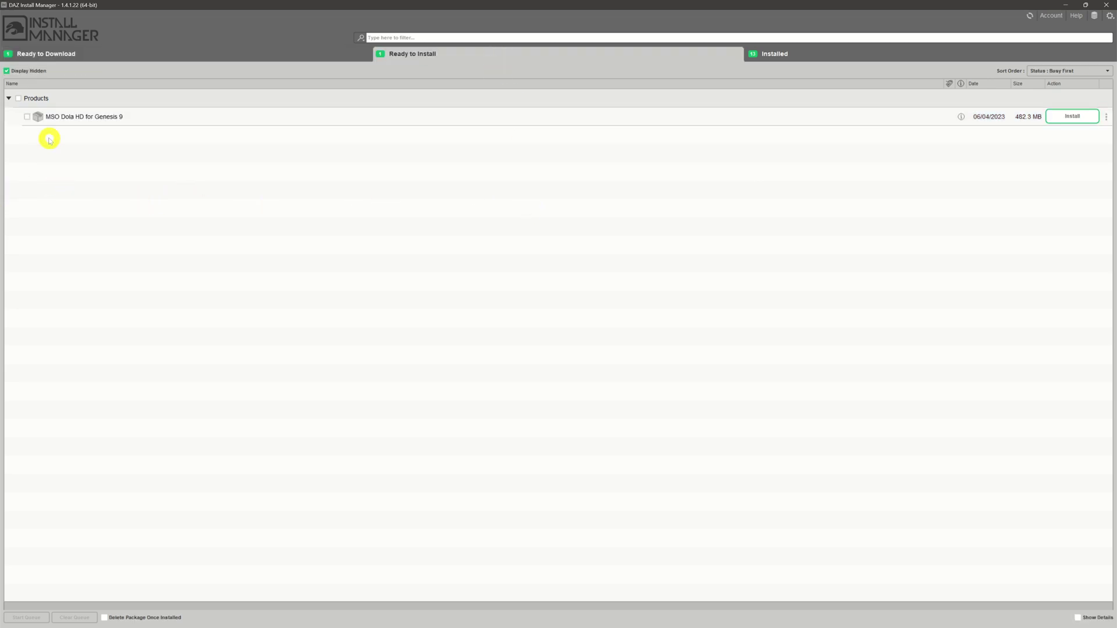
click(27, 119)
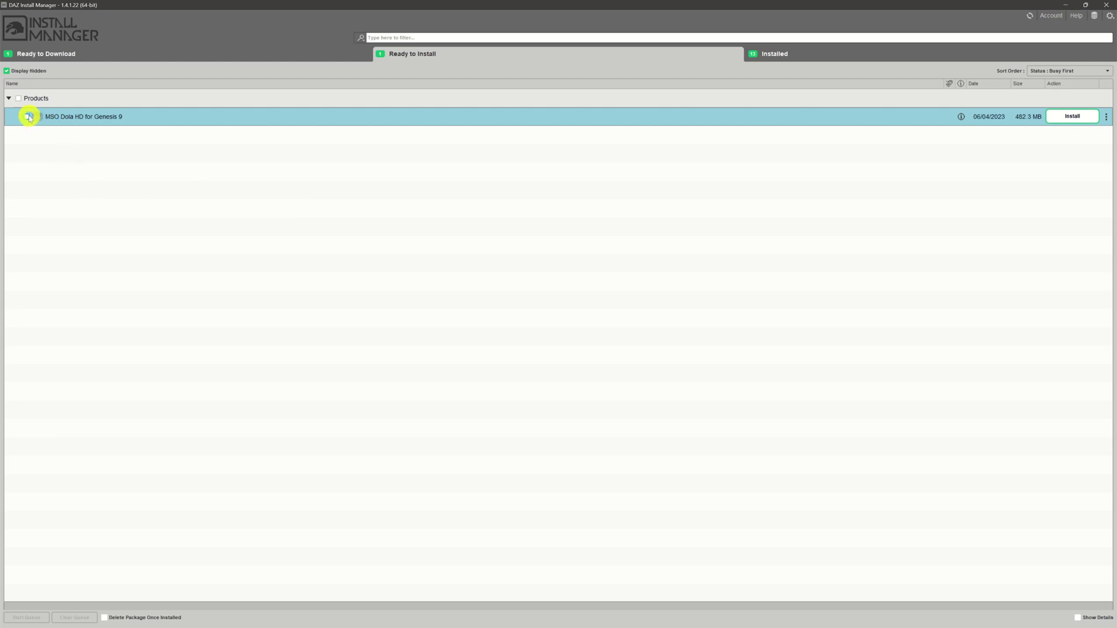
click(27, 116)
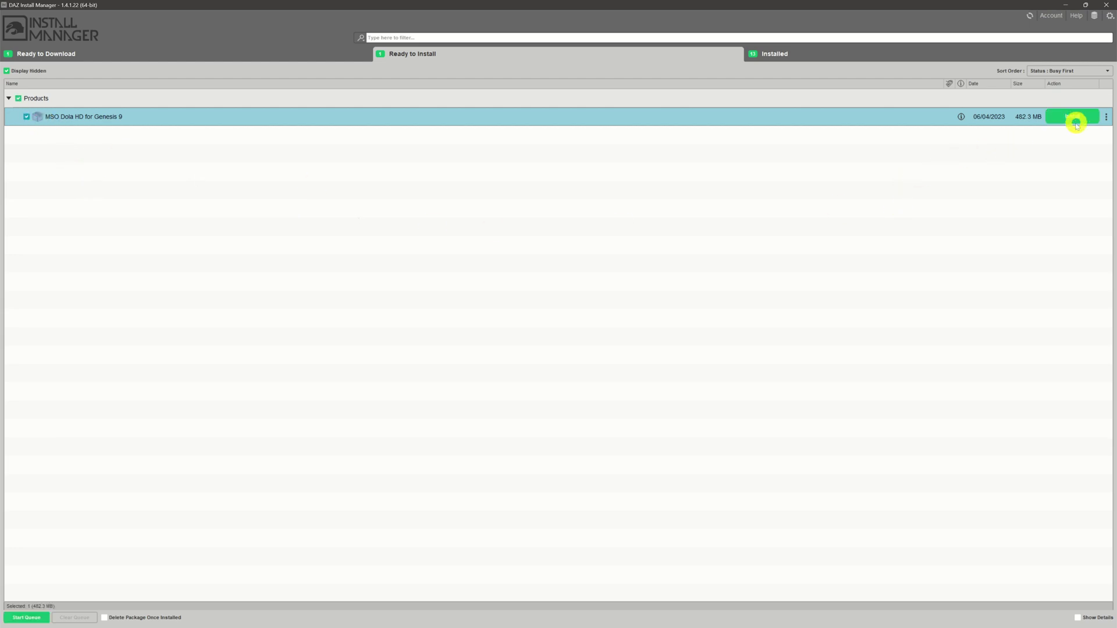
click(1075, 118)
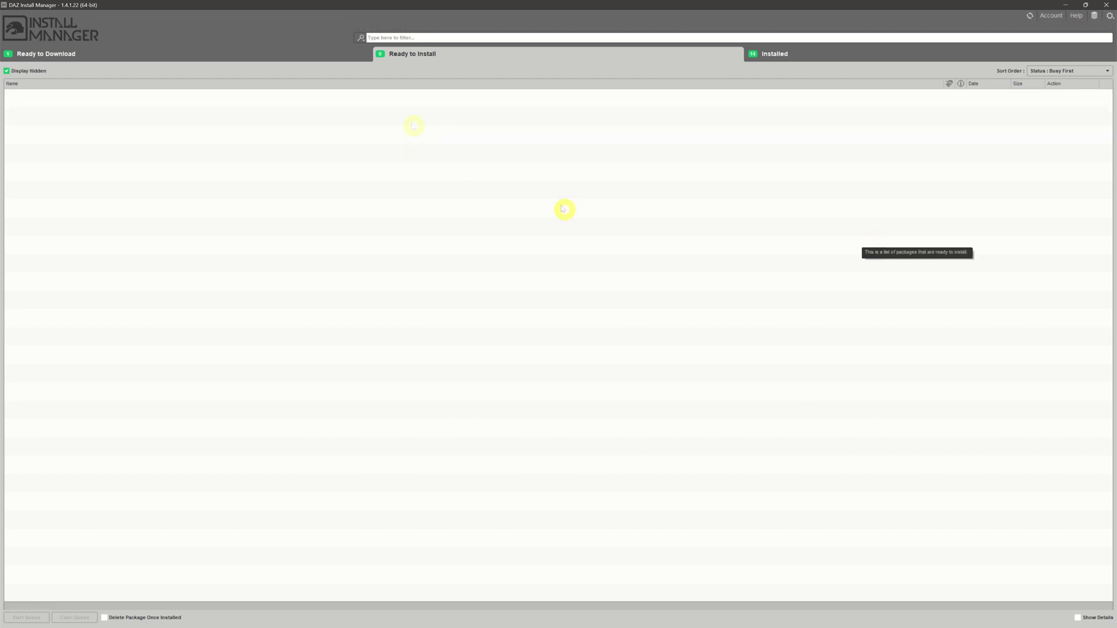
Select all products remaining in the download list and return to the packages ready to install.
click(309, 55)
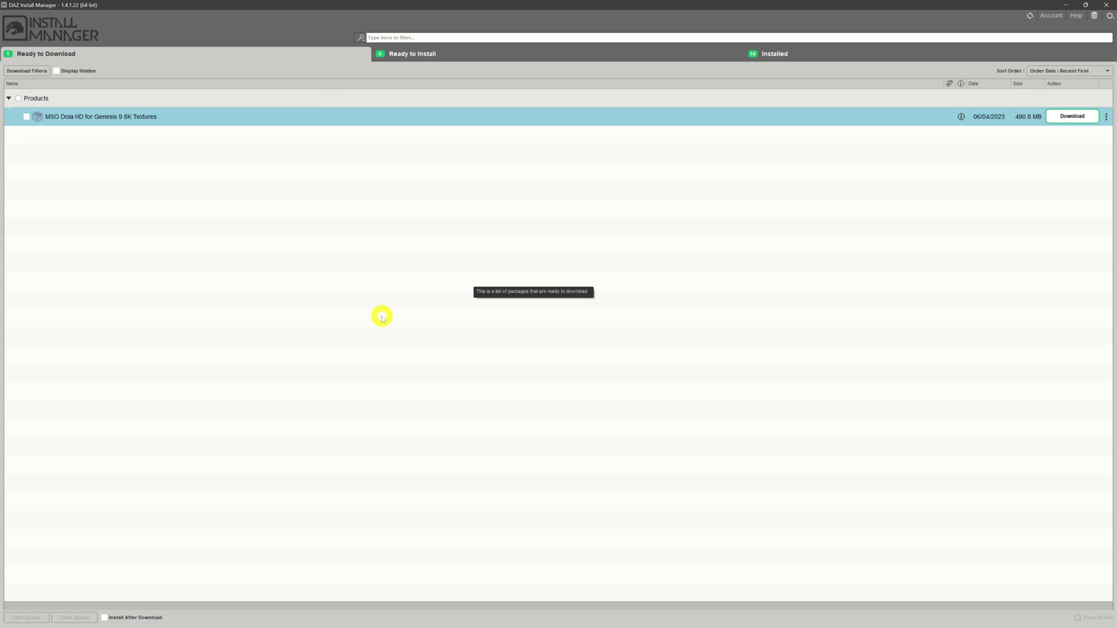
click(18, 99)
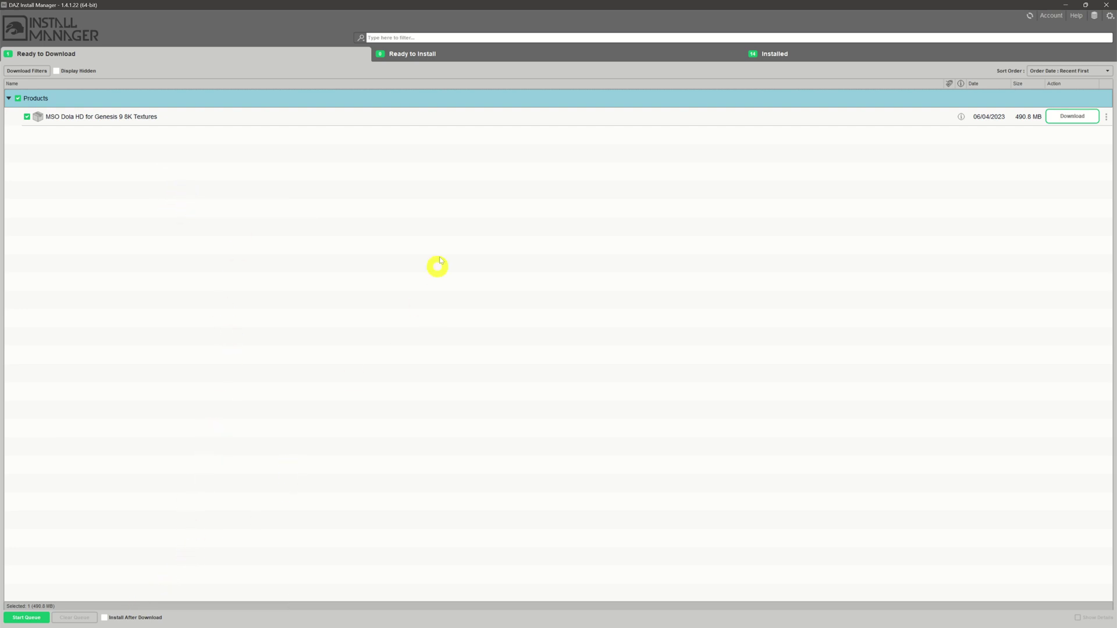
click(433, 52)
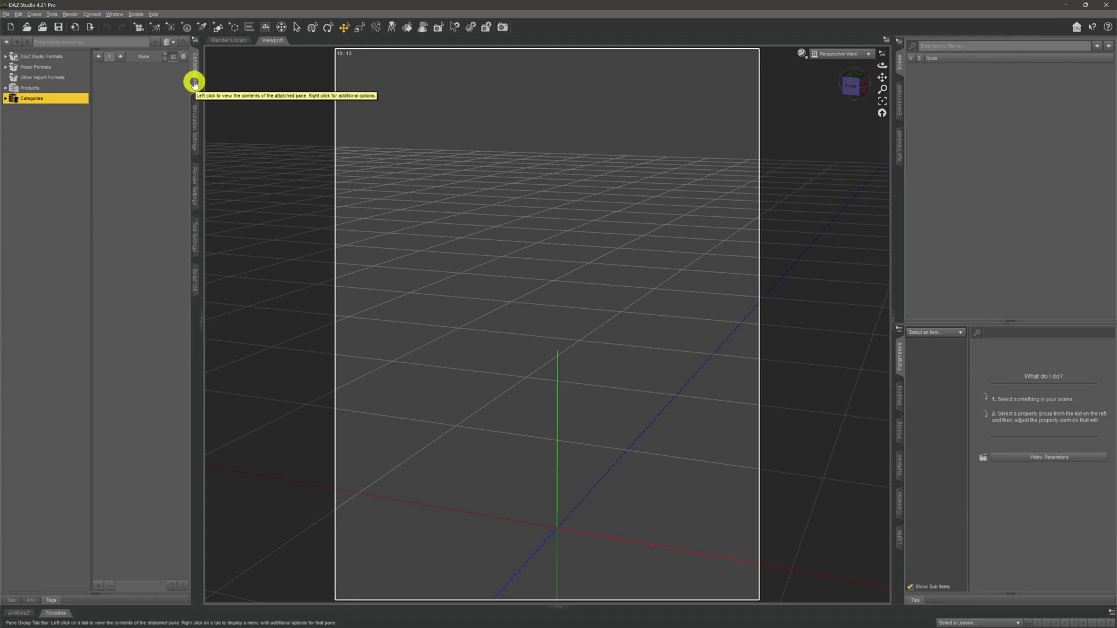
In DAZ Studio, expand DAZ Studio Formats in the Content Library and examine the MyDaz3D_SSD and Daz Tutorial folders.
click(80, 60)
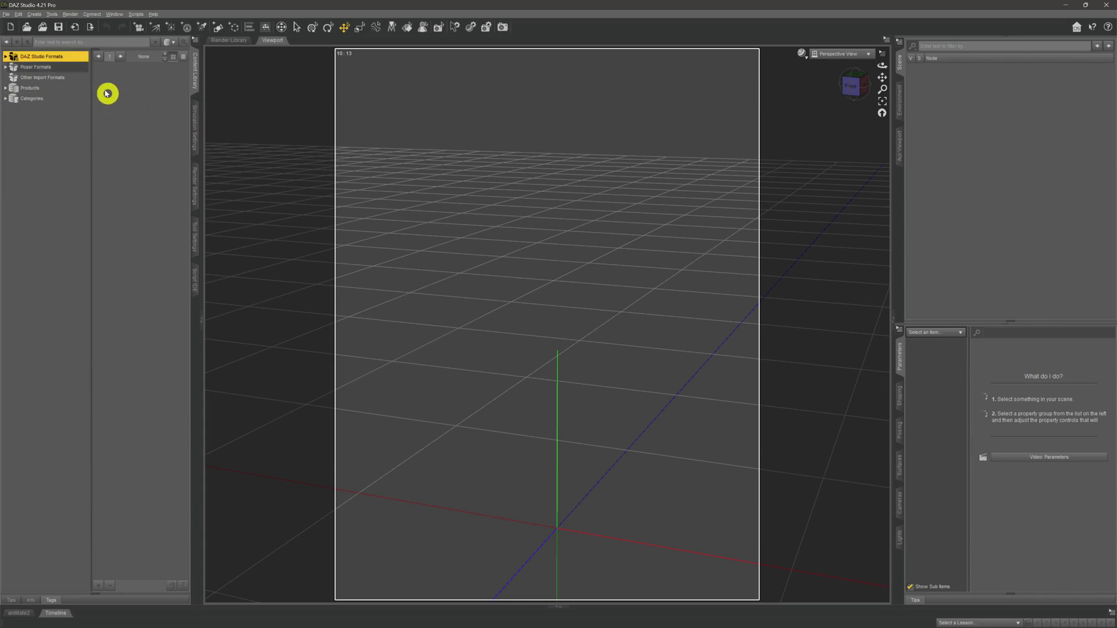
double_click(67, 61)
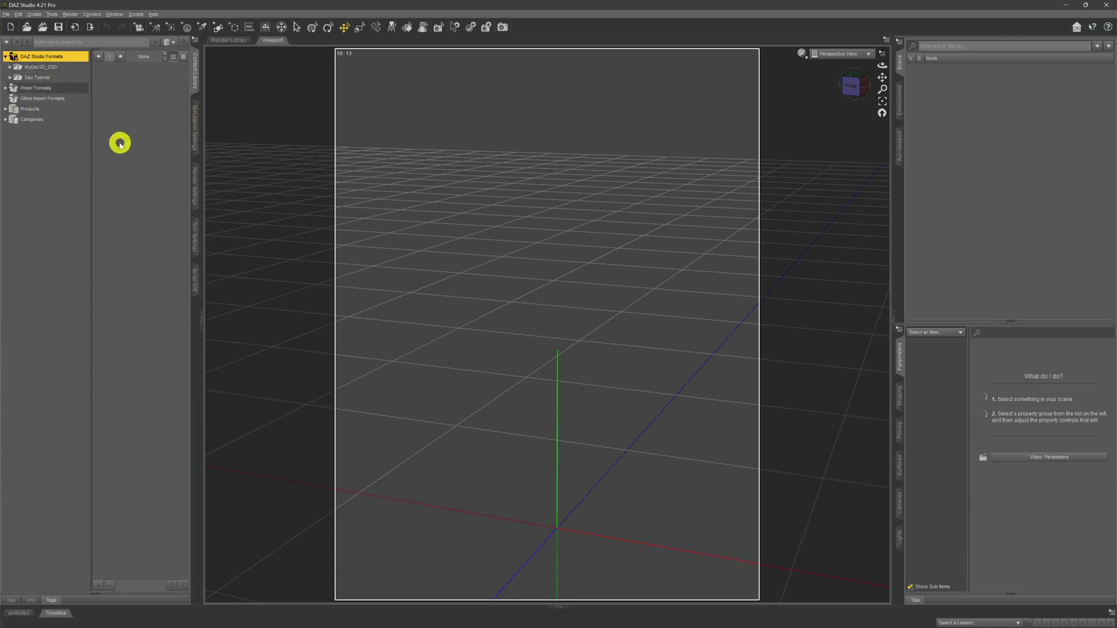
click(69, 68)
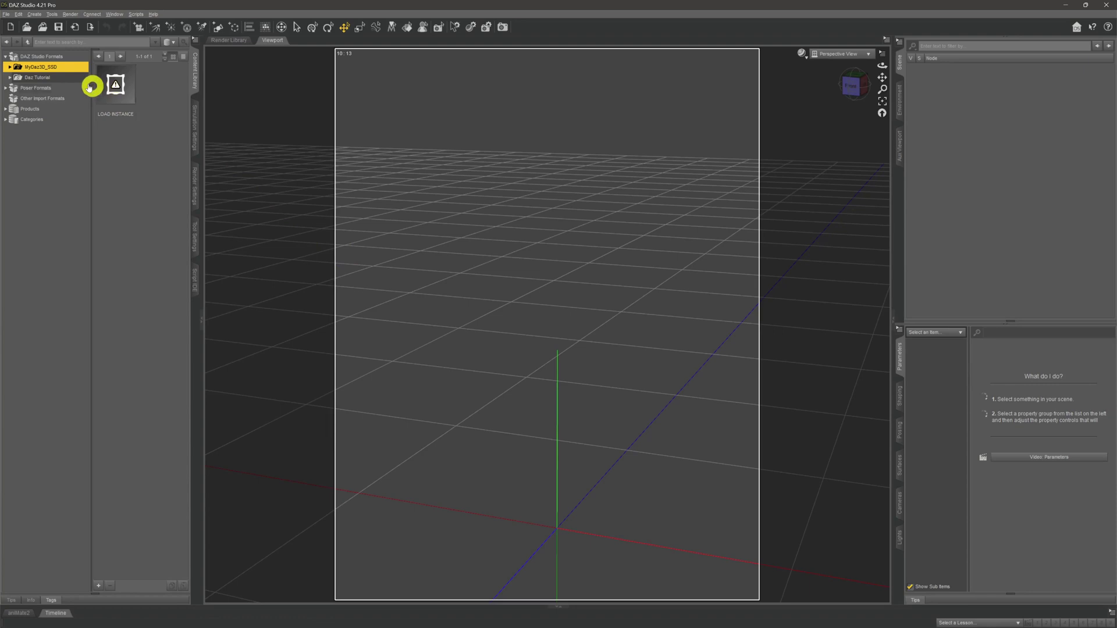
click(71, 77)
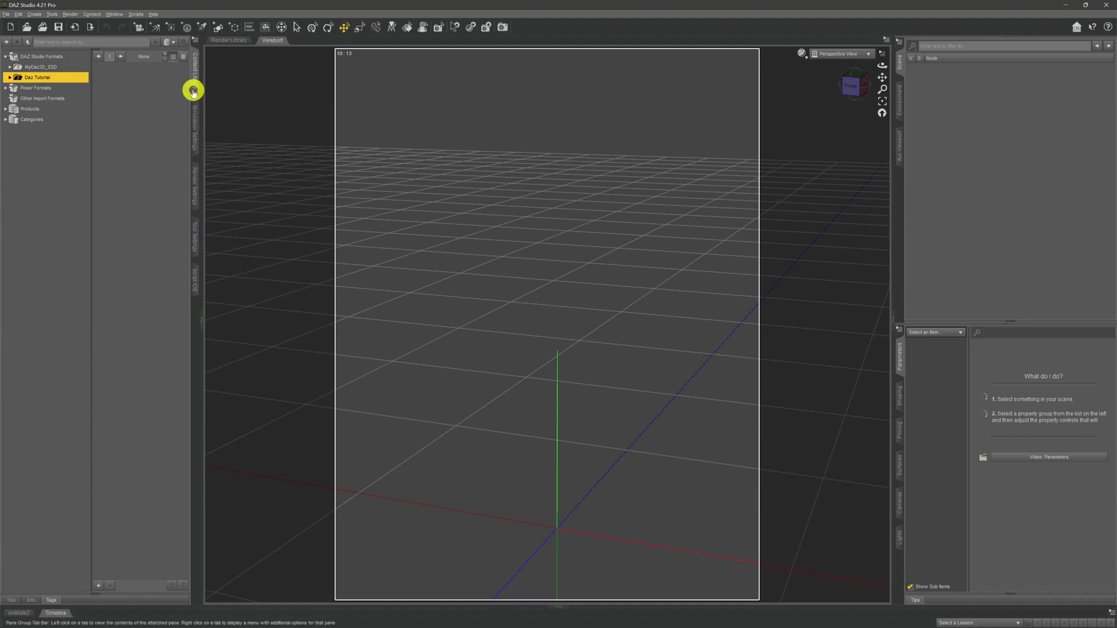
click(52, 67)
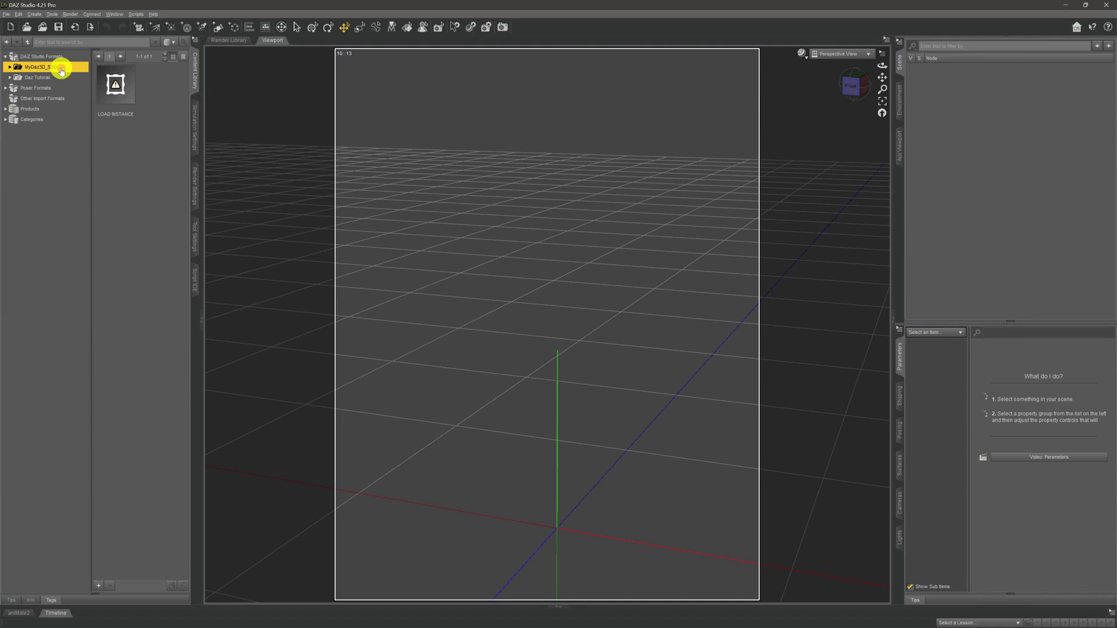
click(57, 78)
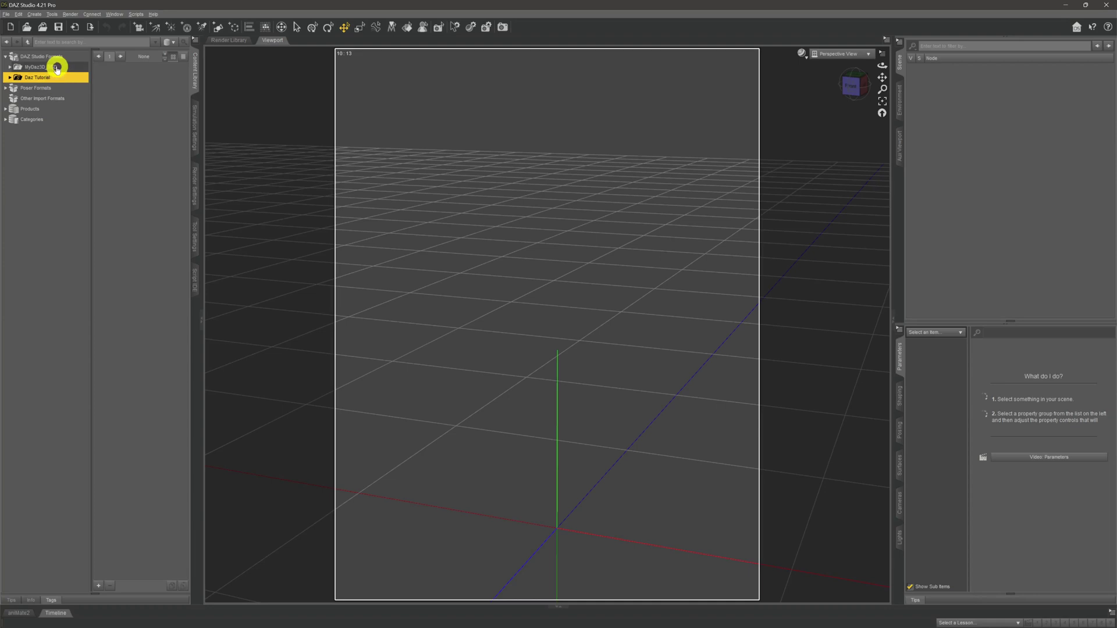
click(56, 67)
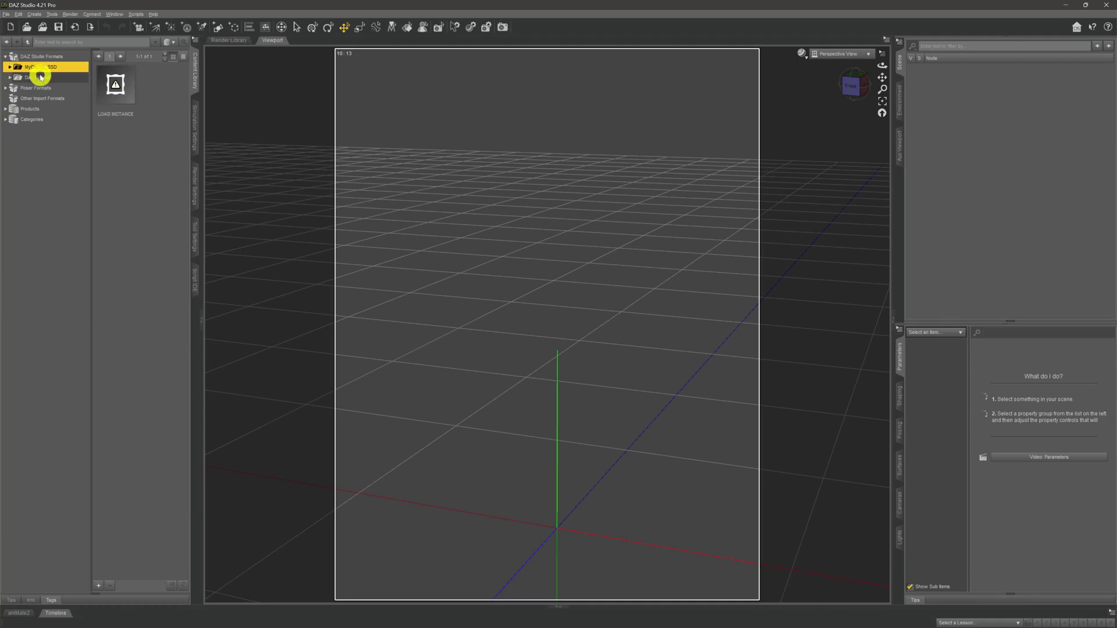
click(40, 77)
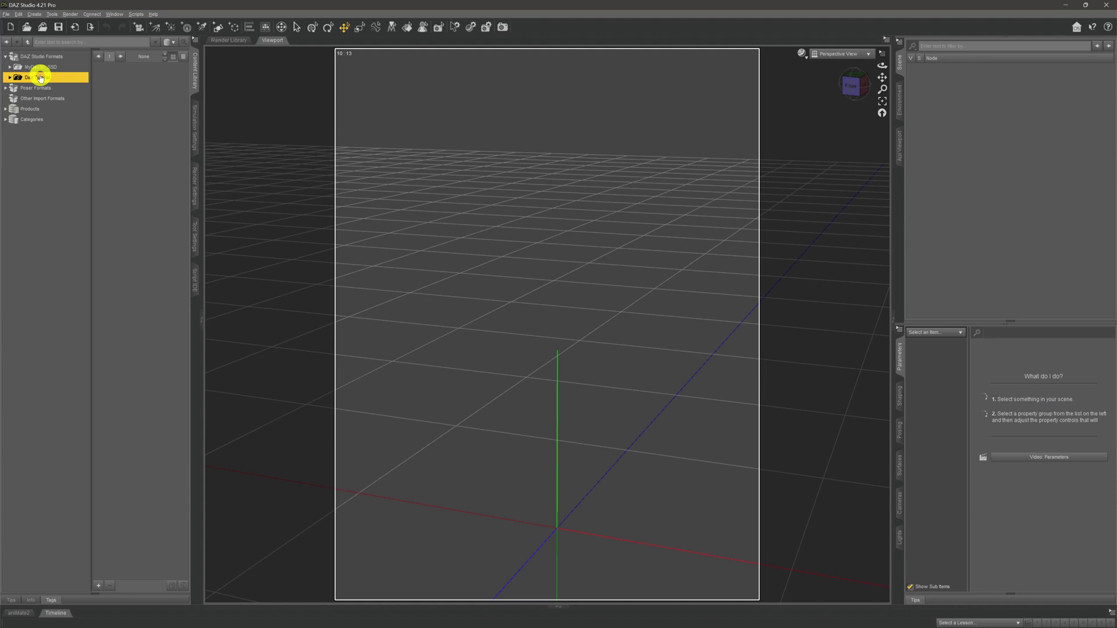
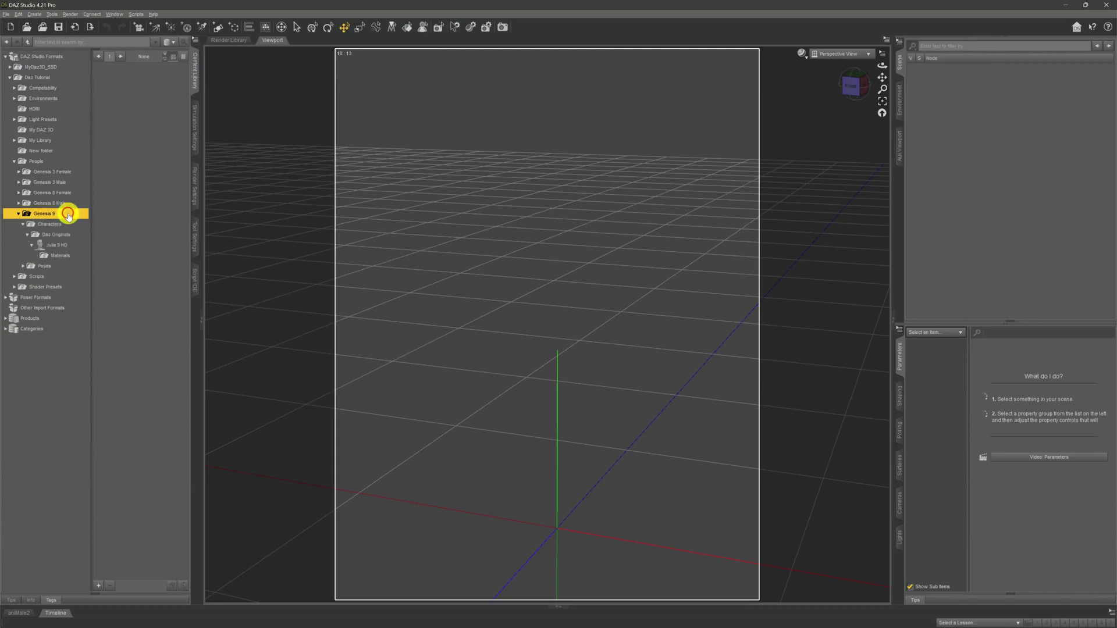
Browse the Genesis 9 Characters folder under Daz Tutorial through Daz Originals and Julia 9 HD to its Materials.
double_click(68, 225)
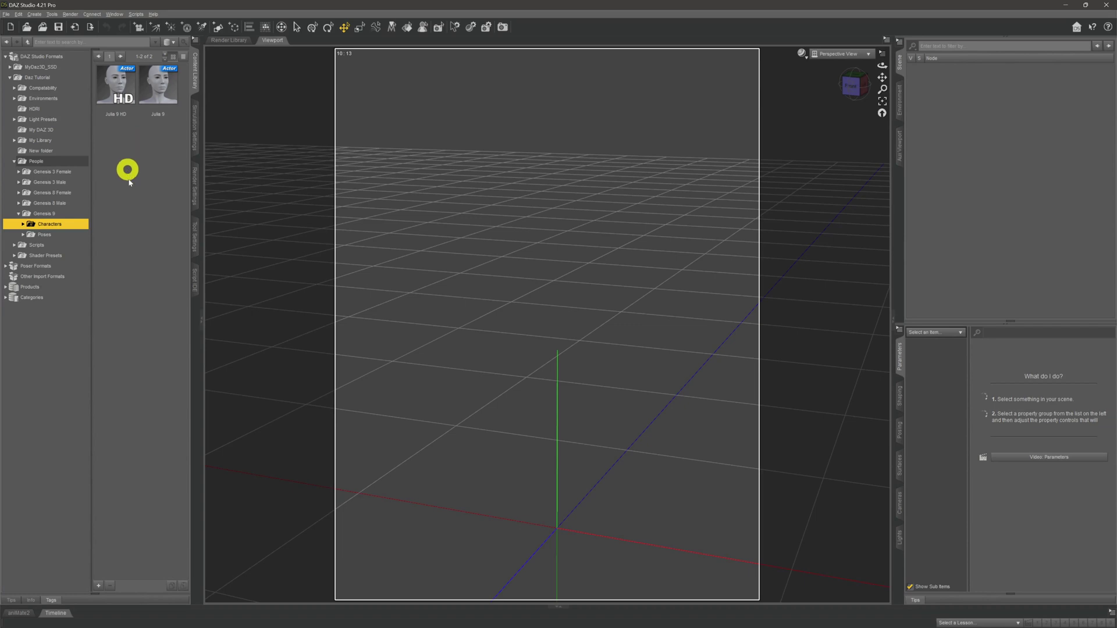
double_click(62, 226)
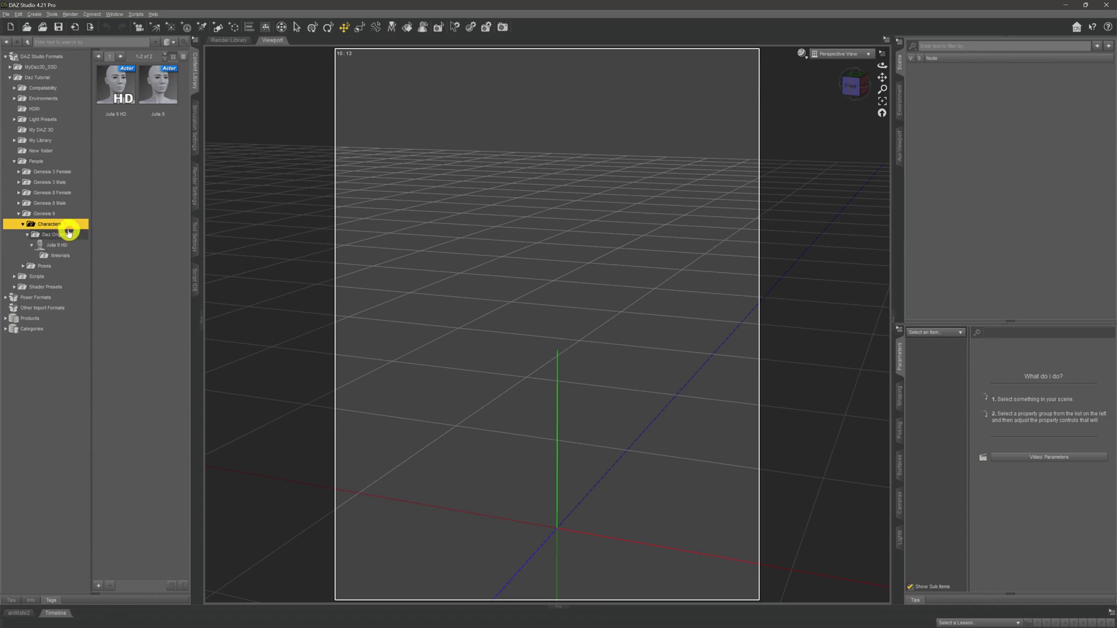
click(73, 234)
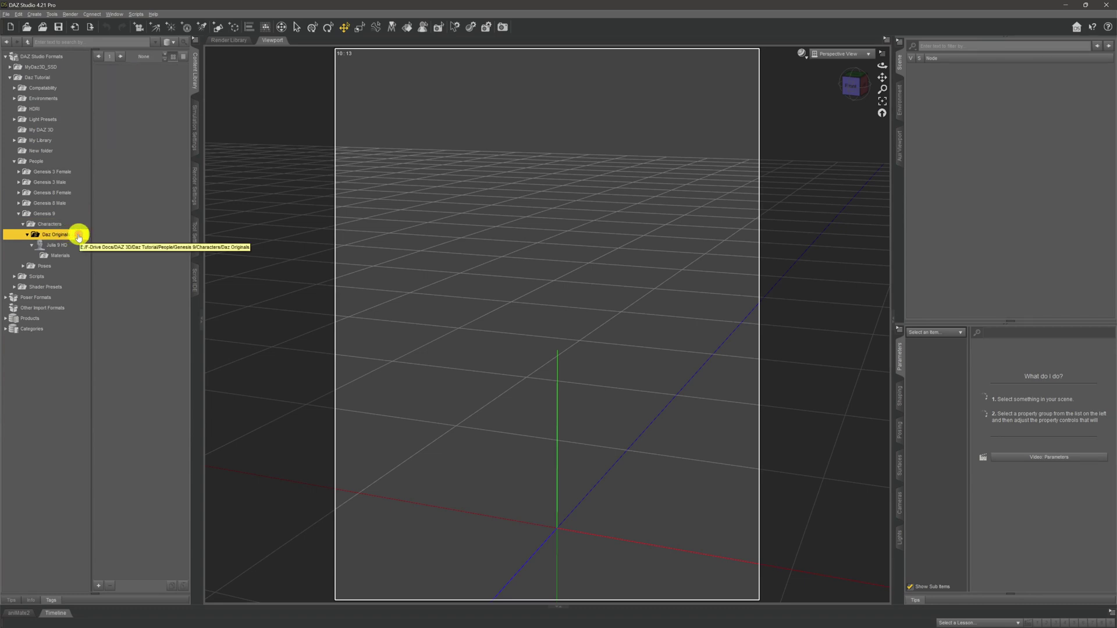
click(74, 249)
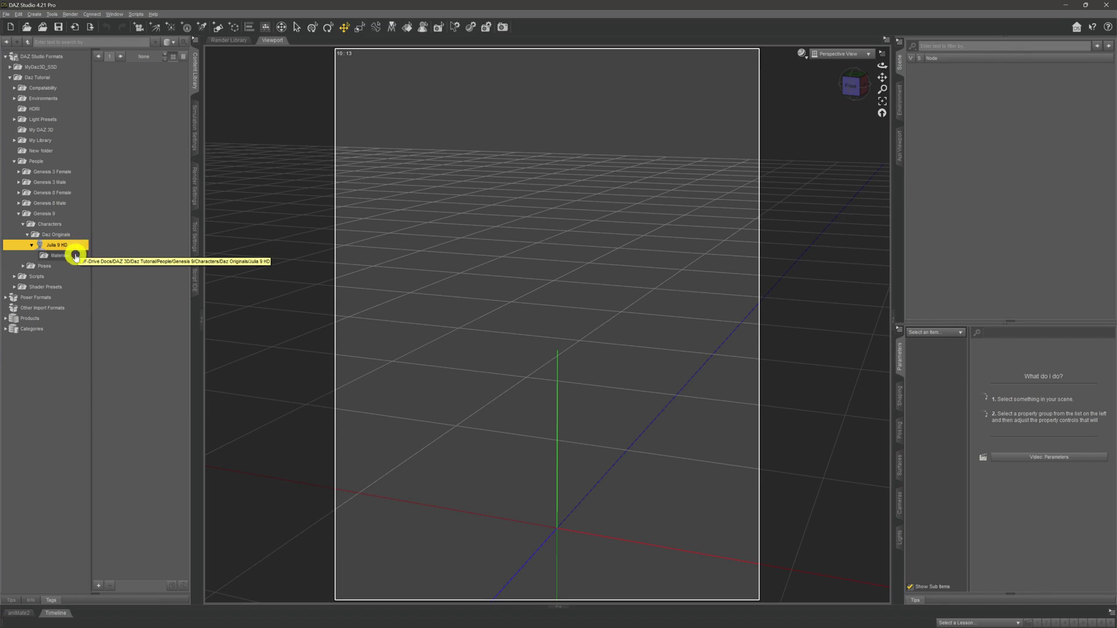
click(75, 256)
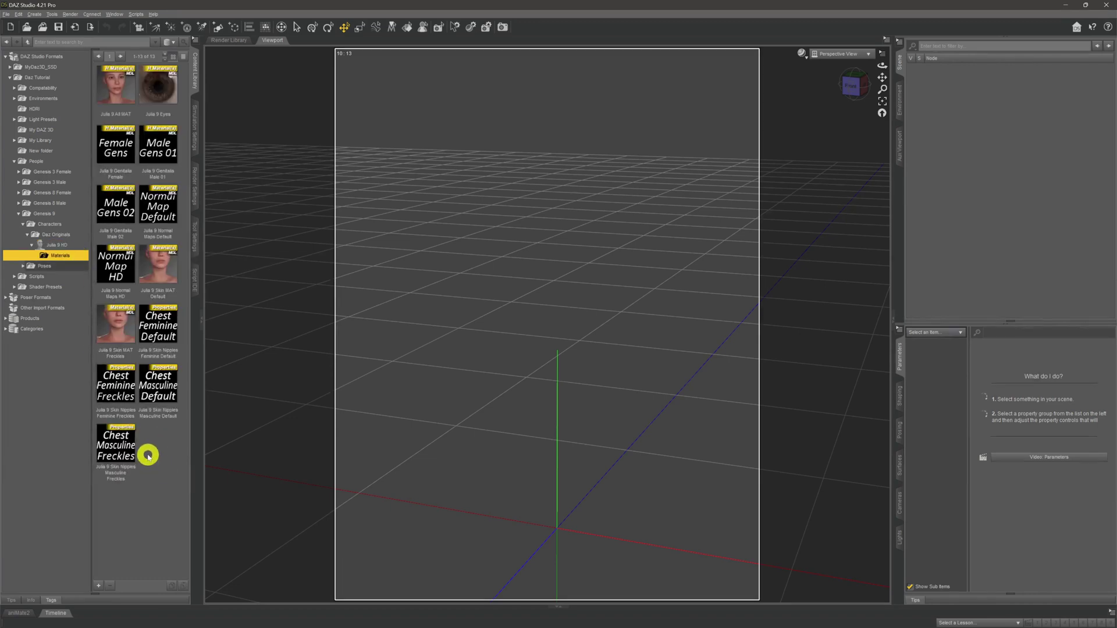